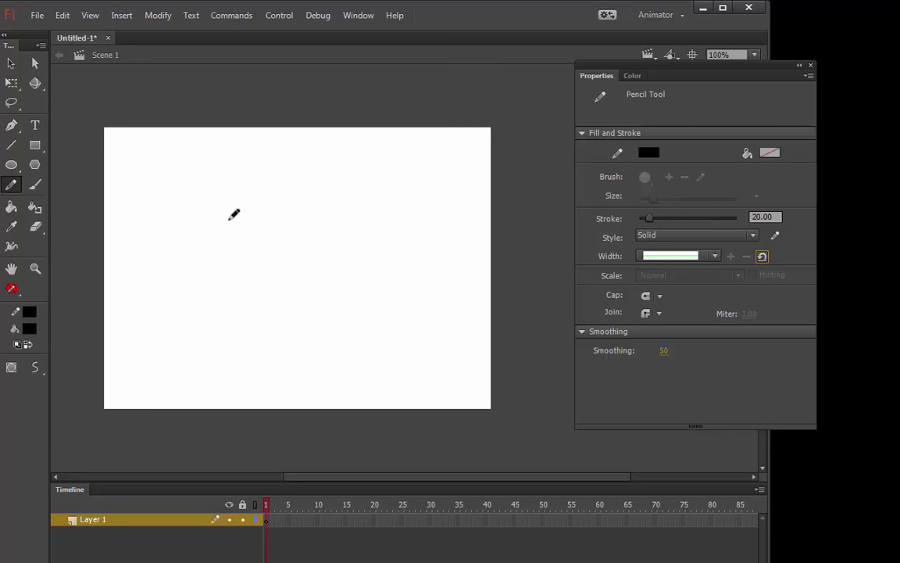
# Set the pencil stroke thickness to 2 and delete the thick test scribble
pyautogui.moveTo(181, 274)
pyautogui.mouseDown()
pyautogui.moveTo(243, 173)
pyautogui.moveTo(278, 215)
pyautogui.mouseUp()
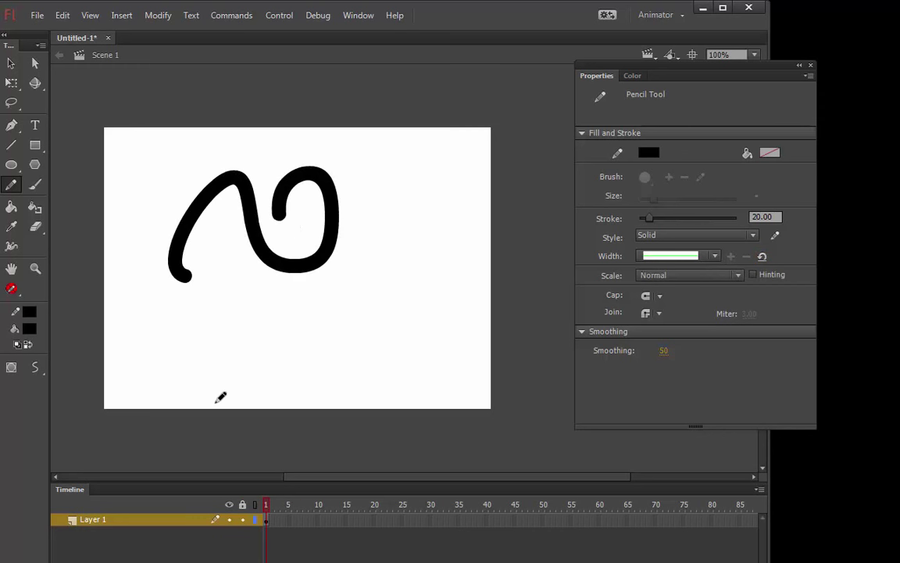
pyautogui.click(649, 218)
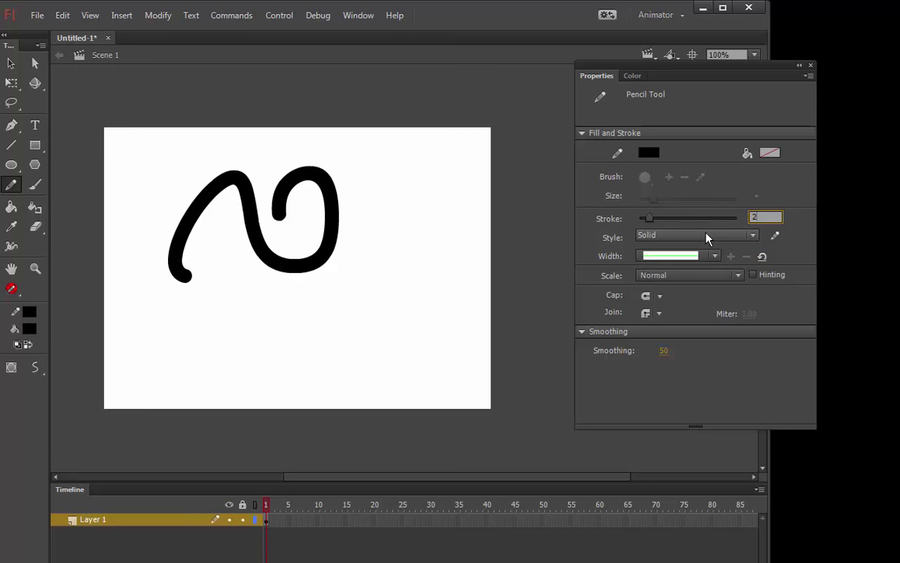
pyautogui.hotkey('ctrl', 'a')
pyautogui.press('Delete')
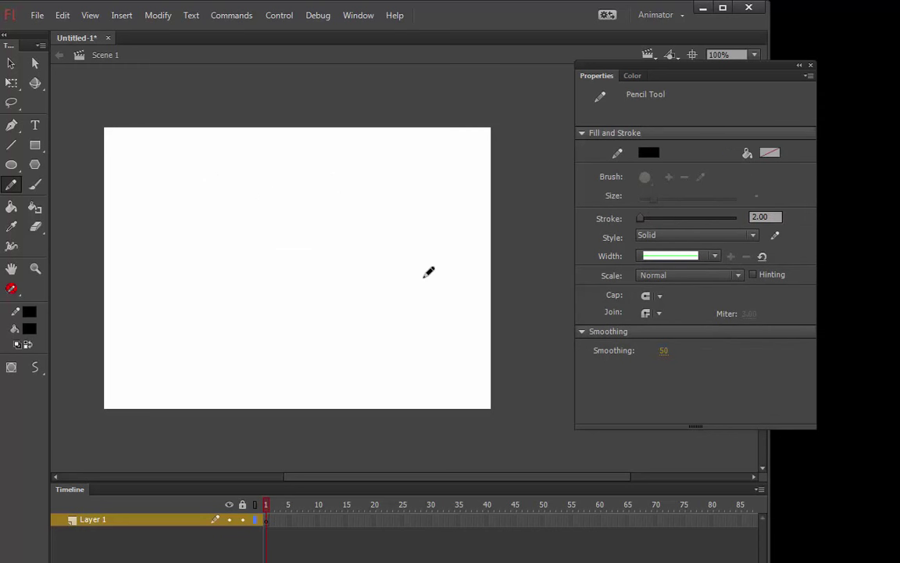
# Draw a thin test curve across the stage, then delete it to empty the stage
pyautogui.moveTo(155, 251)
pyautogui.mouseDown()
pyautogui.moveTo(370, 264)
pyautogui.moveTo(350, 194)
pyautogui.mouseUp()
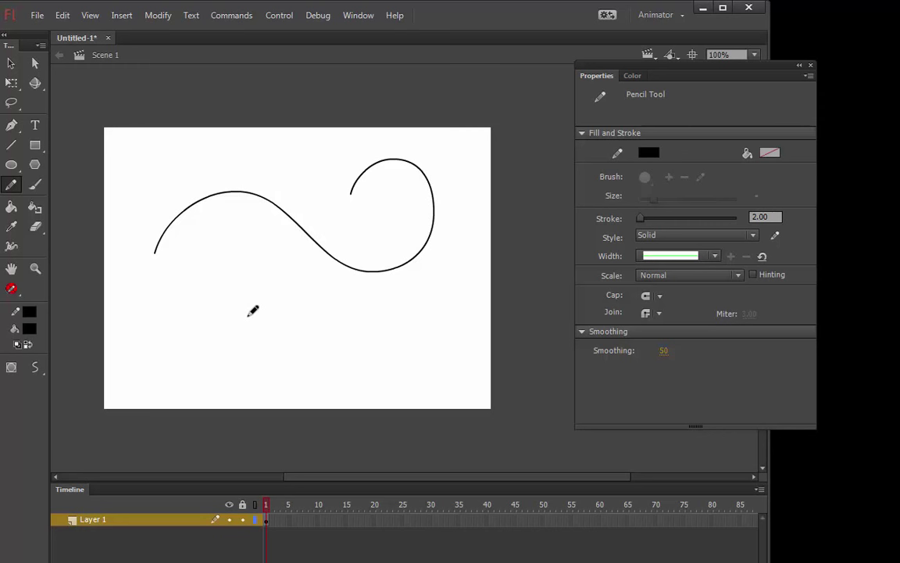
pyautogui.hotkey('ctrl', 'a')
pyautogui.press('Delete')
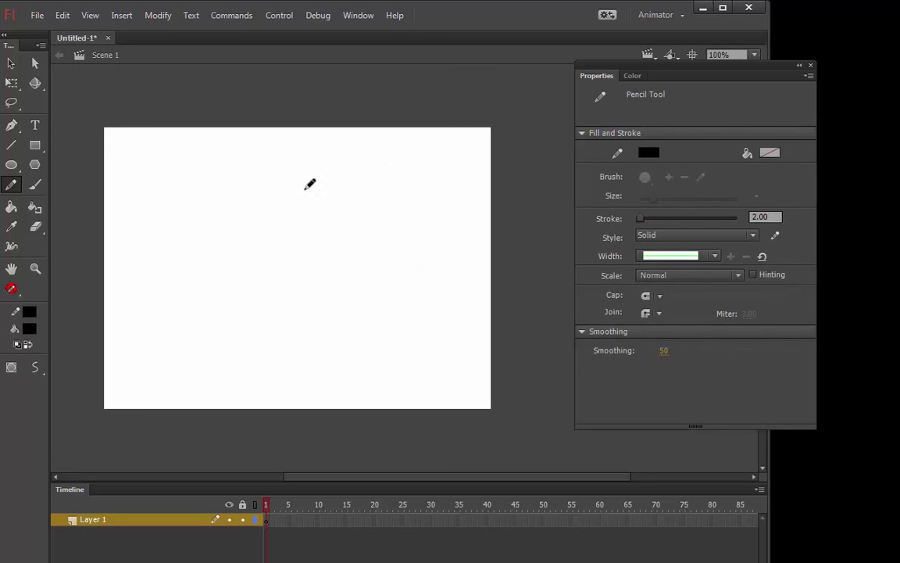
# Pencil-draw the apple body, stem and leaf, then tidy the small stroke beside the stem
pyautogui.moveTo(300, 192)
pyautogui.mouseDown()
pyautogui.moveTo(244, 188)
pyautogui.moveTo(322, 291)
pyautogui.moveTo(315, 185)
pyautogui.moveTo(297, 192)
pyautogui.moveTo(306, 206)
pyautogui.moveTo(307, 162)
pyautogui.moveTo(290, 202)
pyautogui.mouseUp()
pyautogui.moveTo(270, 161)
pyautogui.mouseDown()
pyautogui.moveTo(251, 129)
pyautogui.moveTo(210, 178)
pyautogui.moveTo(270, 166)
pyautogui.mouseUp()
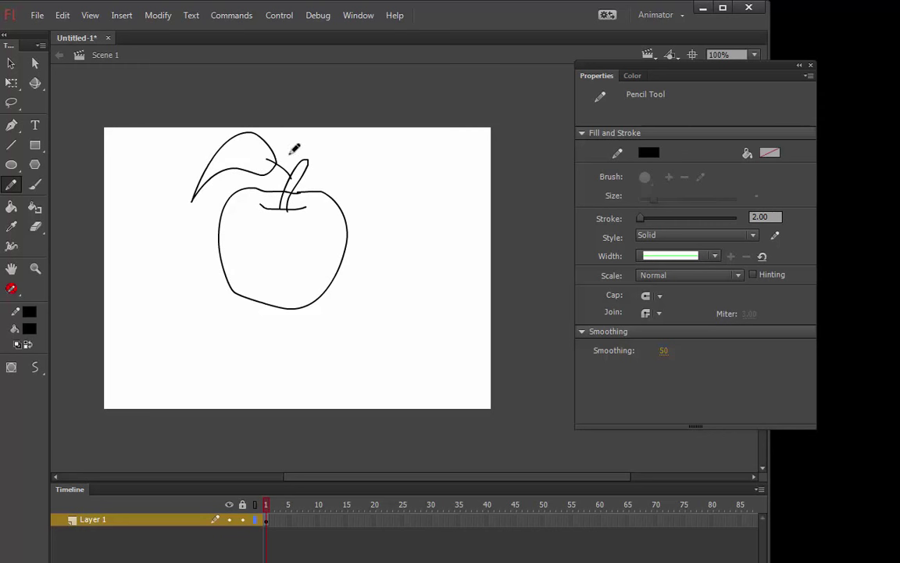
pyautogui.click(11, 63)
pyautogui.click(287, 190)
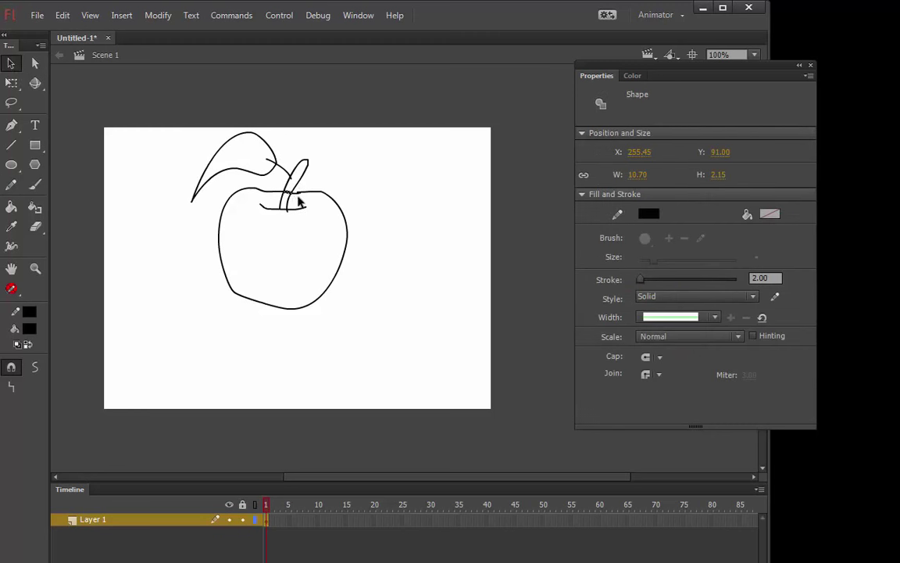
pyautogui.click(303, 235)
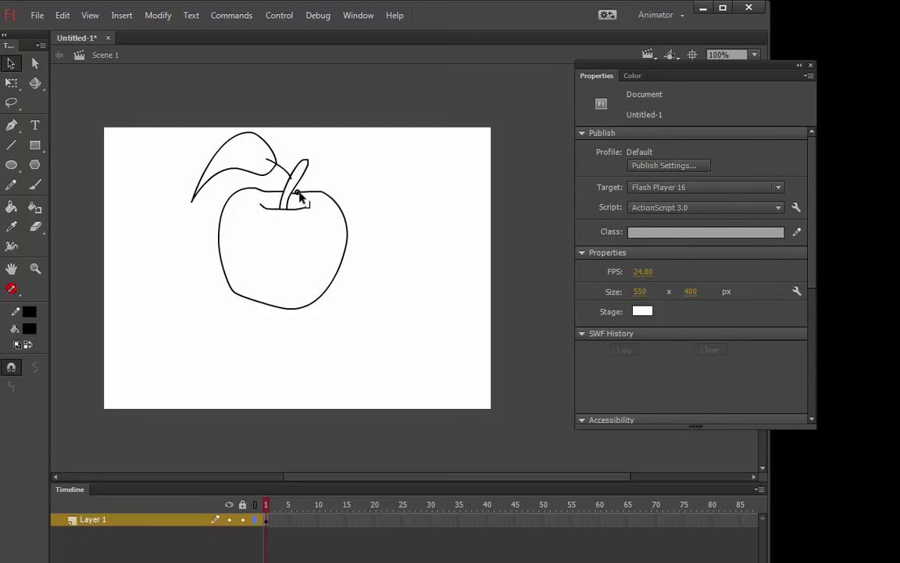
pyautogui.moveTo(299, 195); pyautogui.dragTo(310, 190)
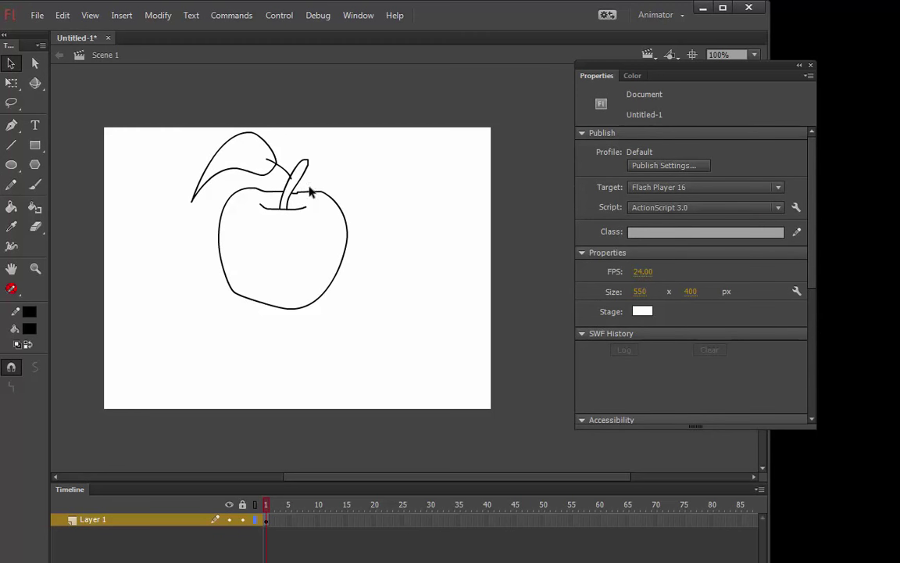
# Fill the apple body red with the Paint Bucket
pyautogui.click(11, 208)
pyautogui.click(29, 328)
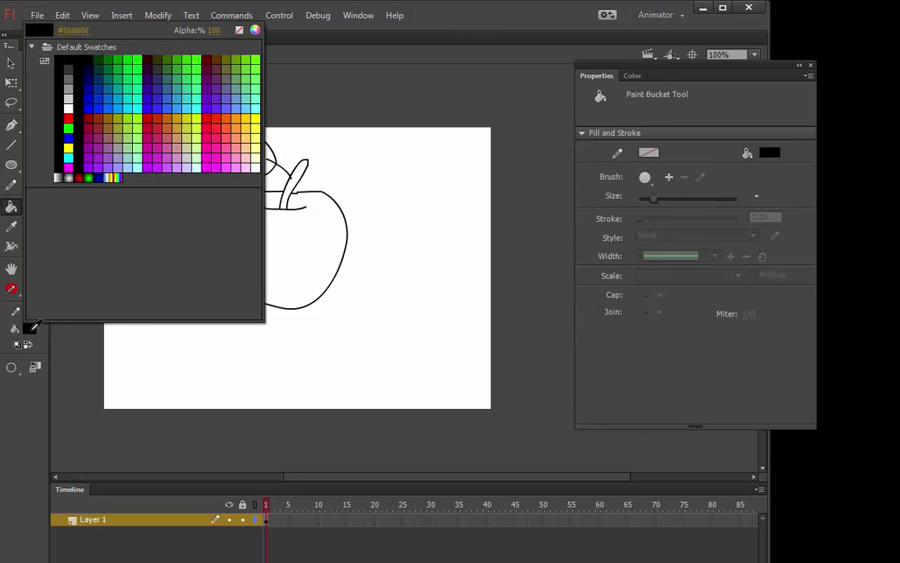
pyautogui.click(71, 115)
pyautogui.click(301, 266)
pyautogui.press('v')
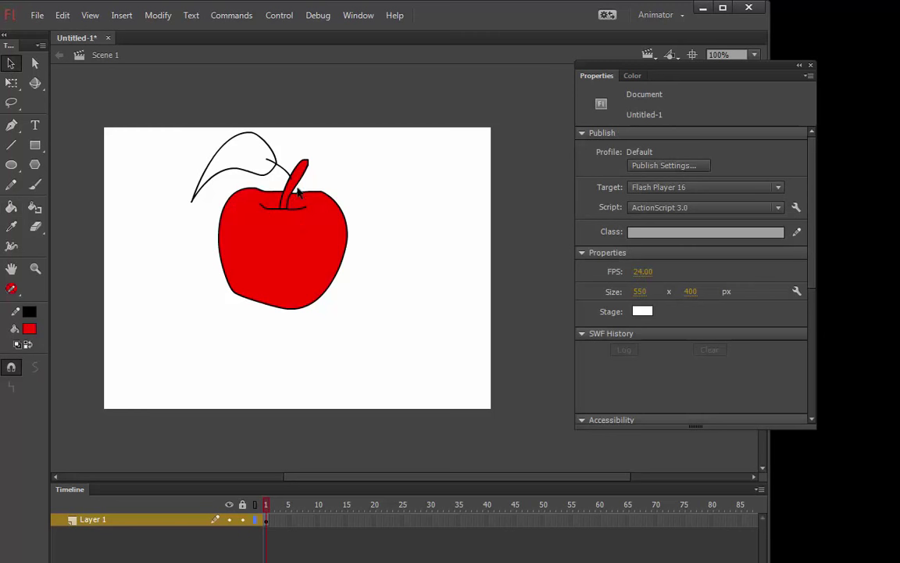
# Fill the stem golden brown
pyautogui.click(30, 328)
pyautogui.click(95, 98)
pyautogui.click(30, 328)
pyautogui.click(109, 119)
pyautogui.click(12, 208)
pyautogui.click(297, 180)
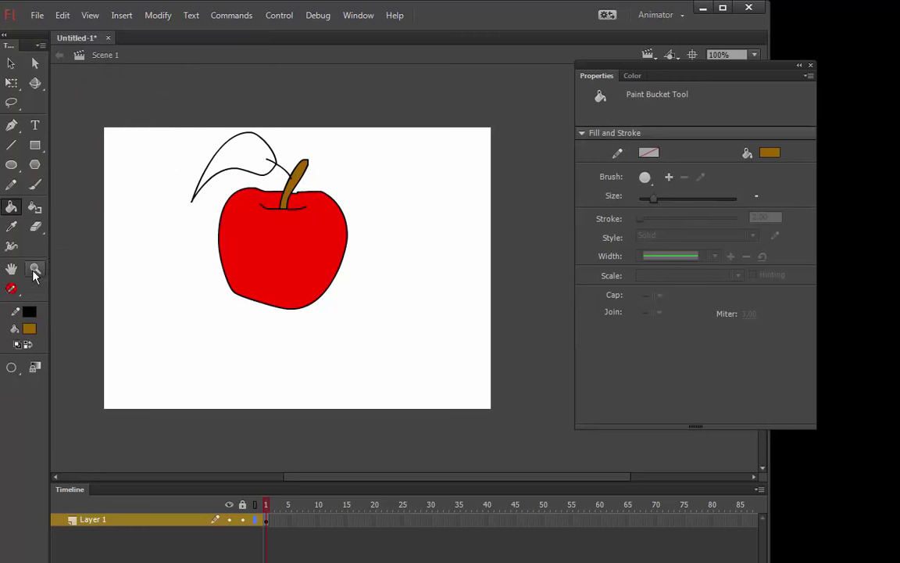
# Fill the leaf bright green
pyautogui.click(31, 326)
pyautogui.click(117, 66)
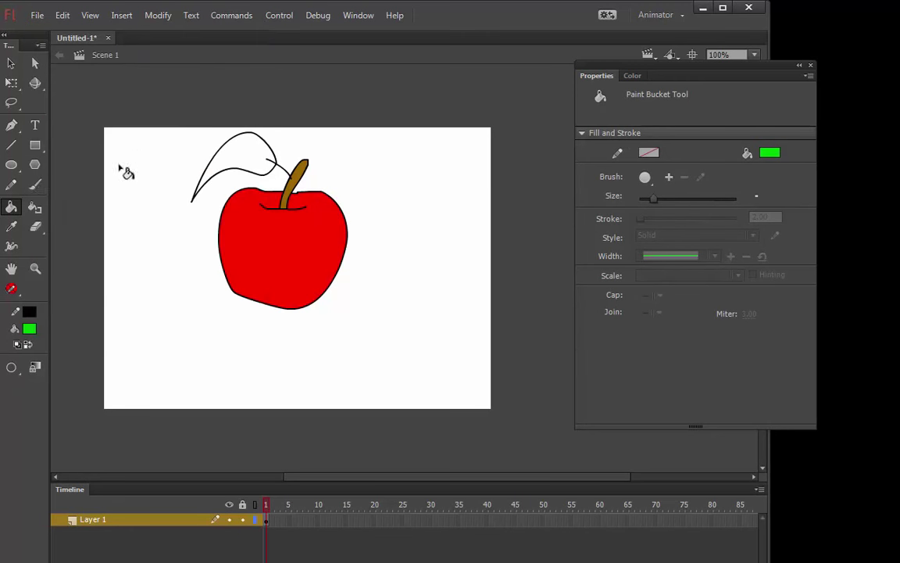
pyautogui.click(238, 148)
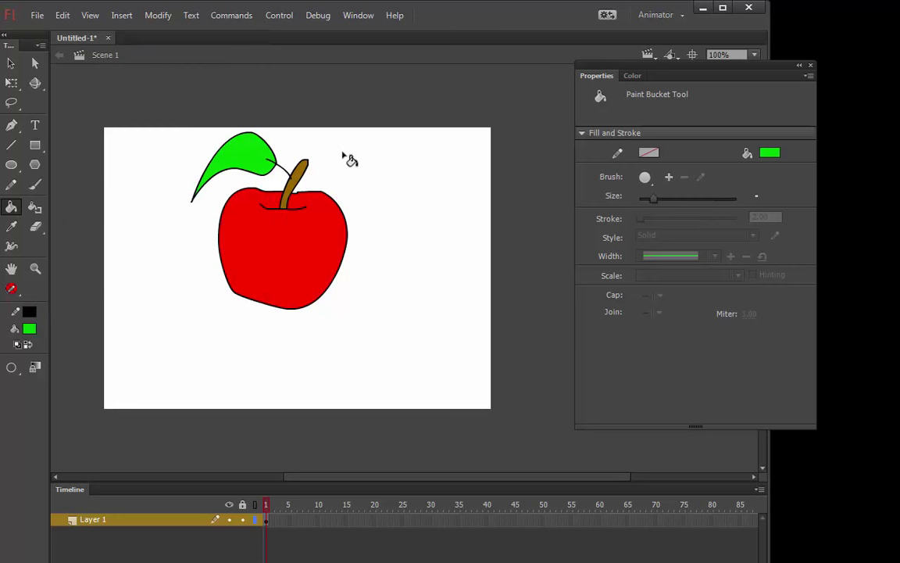
# Select the apple body's outline and make its stroke dark red using the Color Picker
pyautogui.press('v')
pyautogui.doubleClick(343, 272)
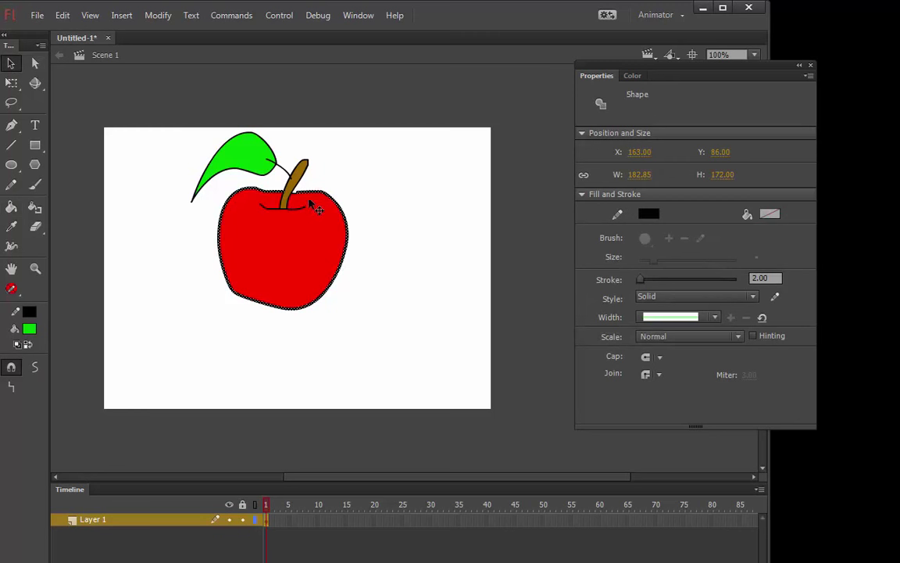
pyautogui.click(29, 312)
pyautogui.click(68, 100)
pyautogui.click(29, 311)
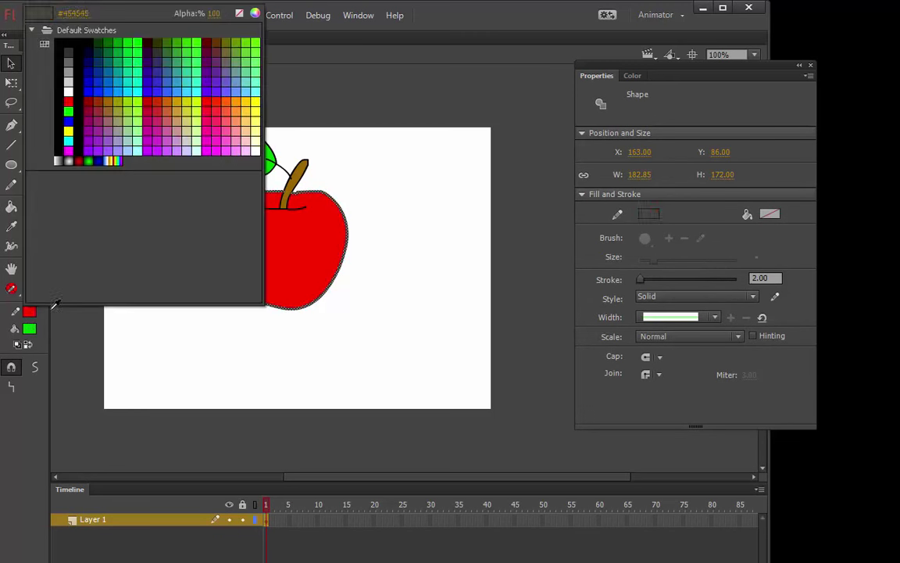
pyautogui.click(232, 13)
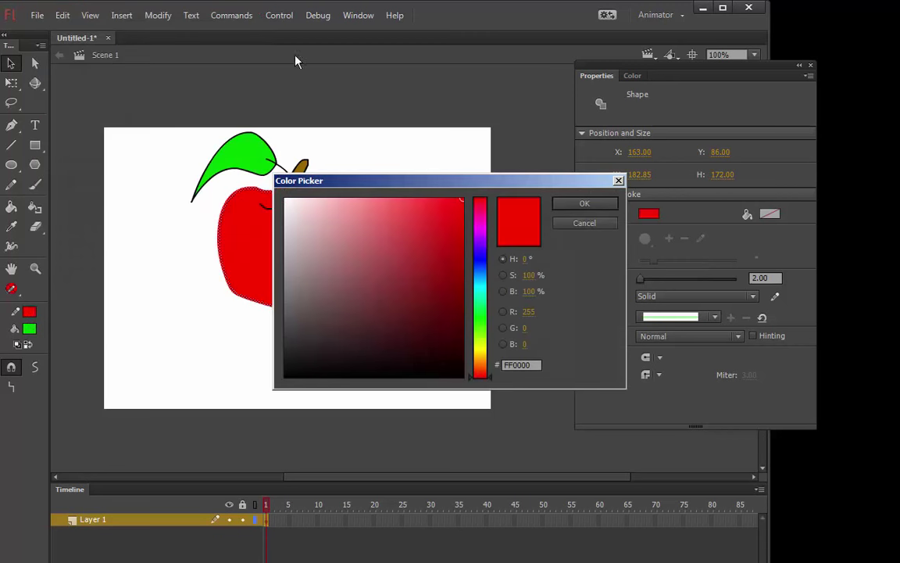
pyautogui.click(462, 282)
pyautogui.click(583, 204)
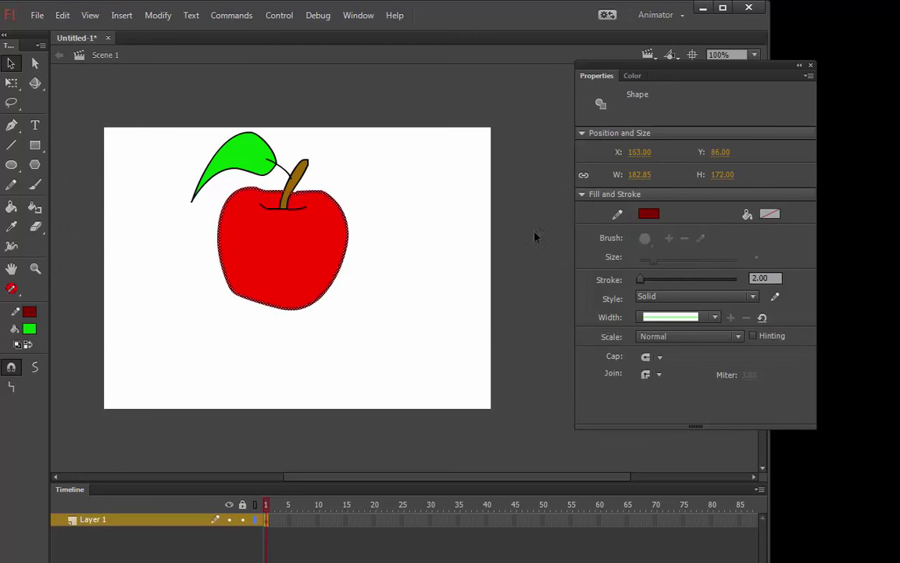
pyautogui.click(392, 227)
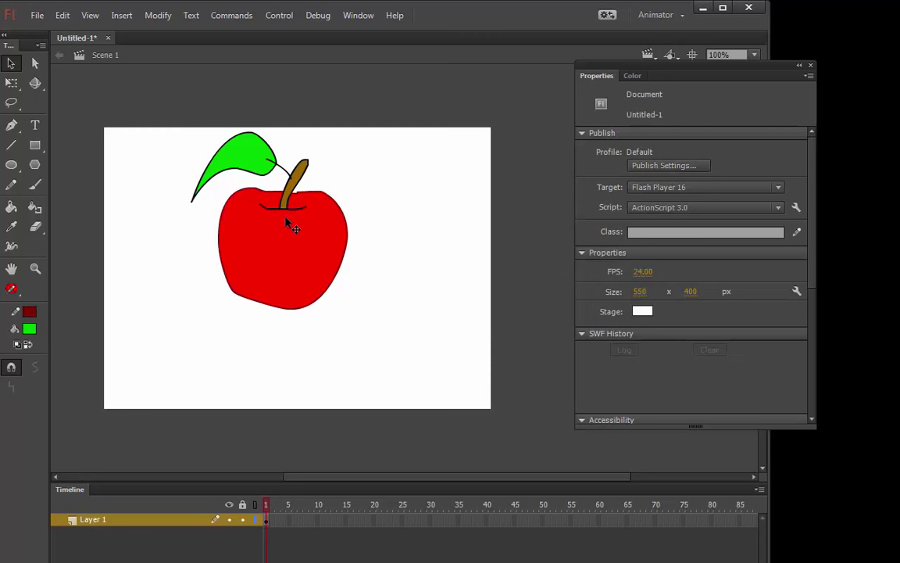
pyautogui.click(34, 208)
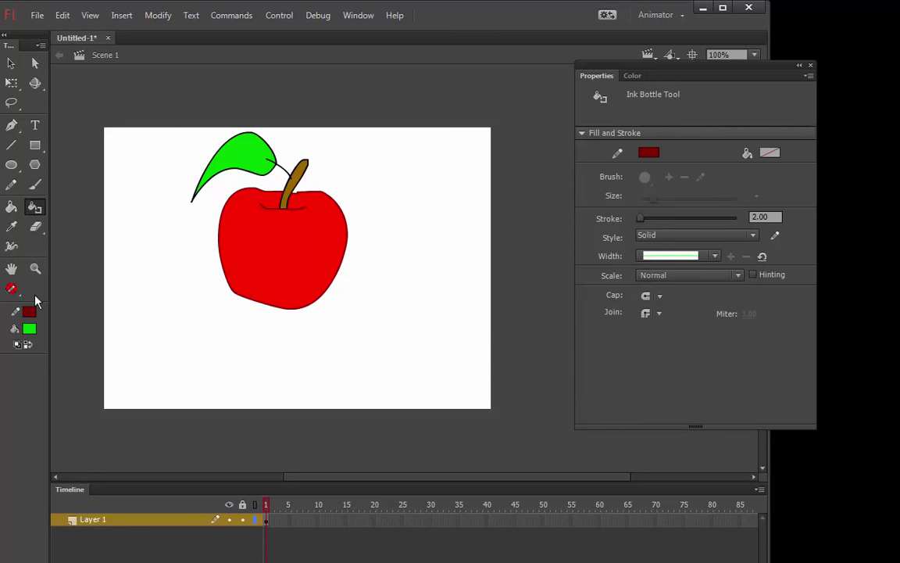
# Sample the stem's brown, darken it, and swap it into the outline colour
pyautogui.click(29, 329)
pyautogui.click(295, 178)
pyautogui.click(32, 329)
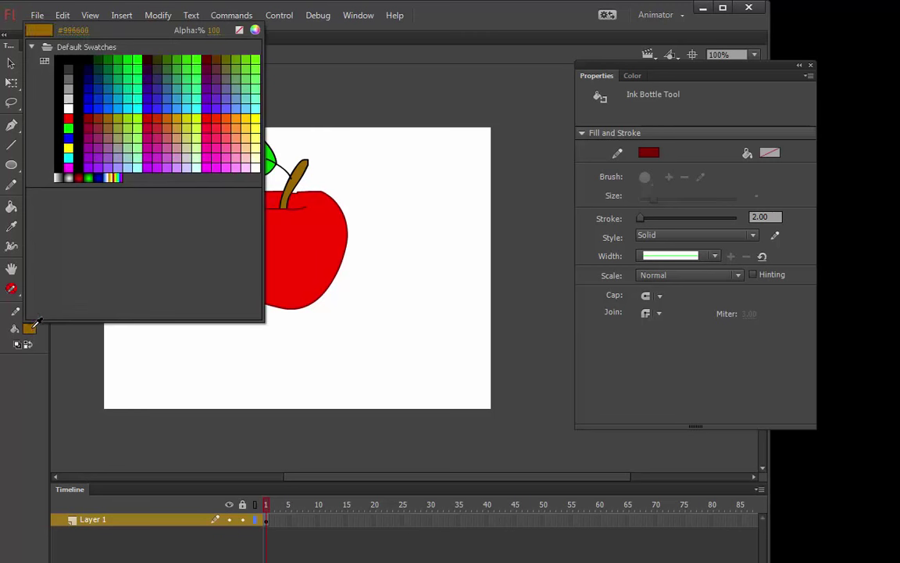
pyautogui.click(254, 30)
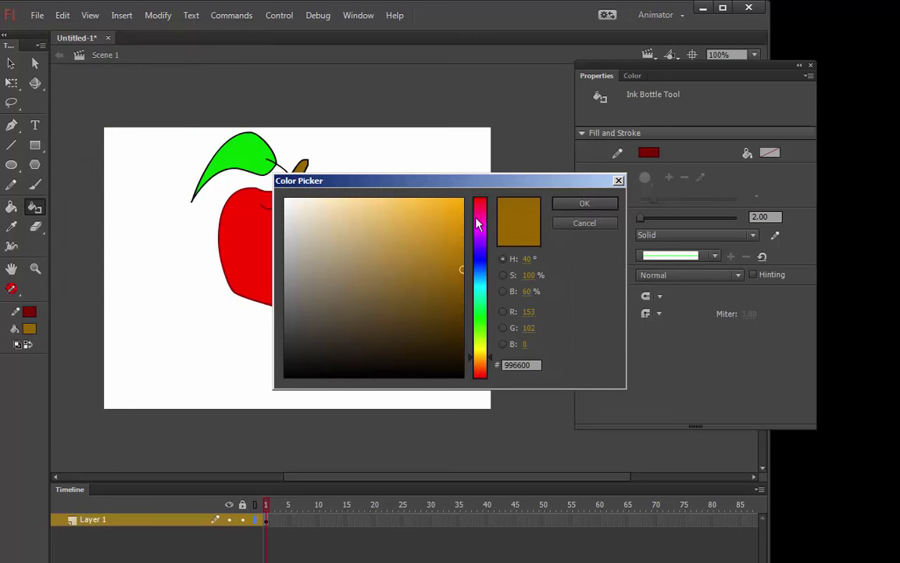
pyautogui.click(583, 203)
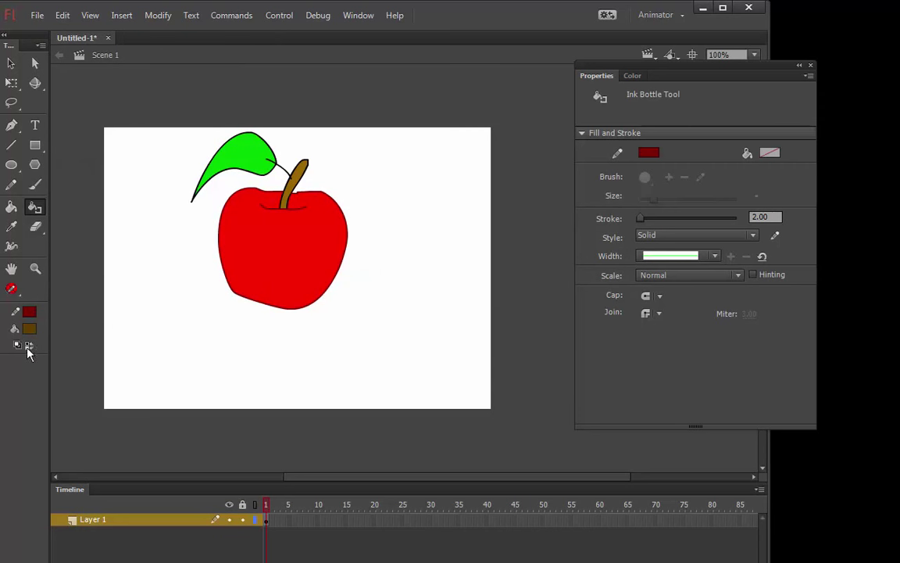
pyautogui.click(27, 344)
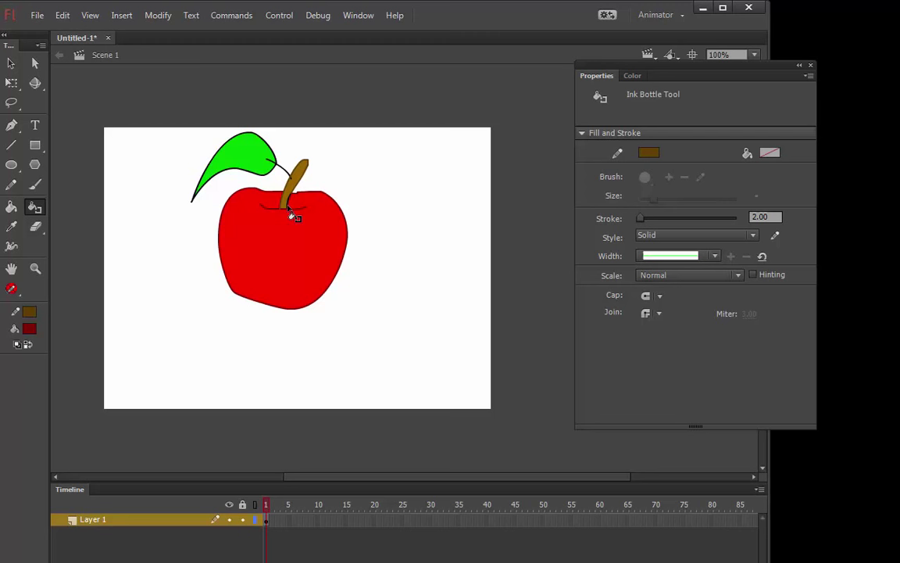
# Select and deselect a small stroke piece near the stem and leaf
pyautogui.press('v')
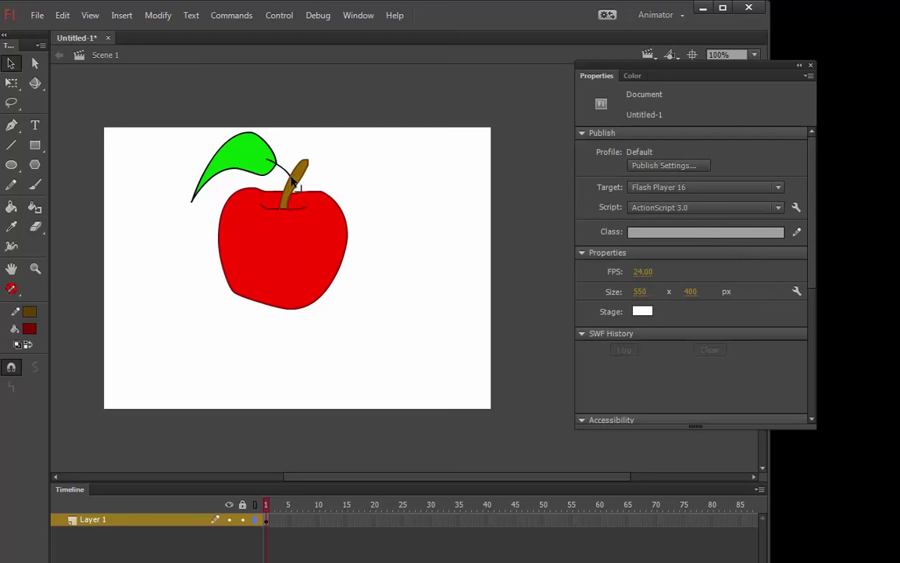
pyautogui.click(295, 187)
pyautogui.click(276, 164)
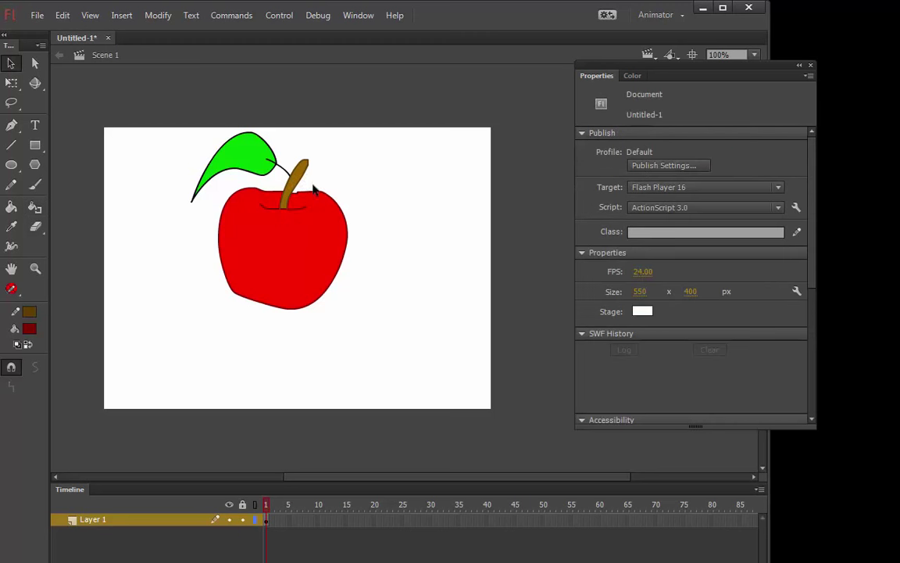
pyautogui.click(269, 164)
# Make a darker green the outline colour for inking the leaf
pyautogui.click(29, 329)
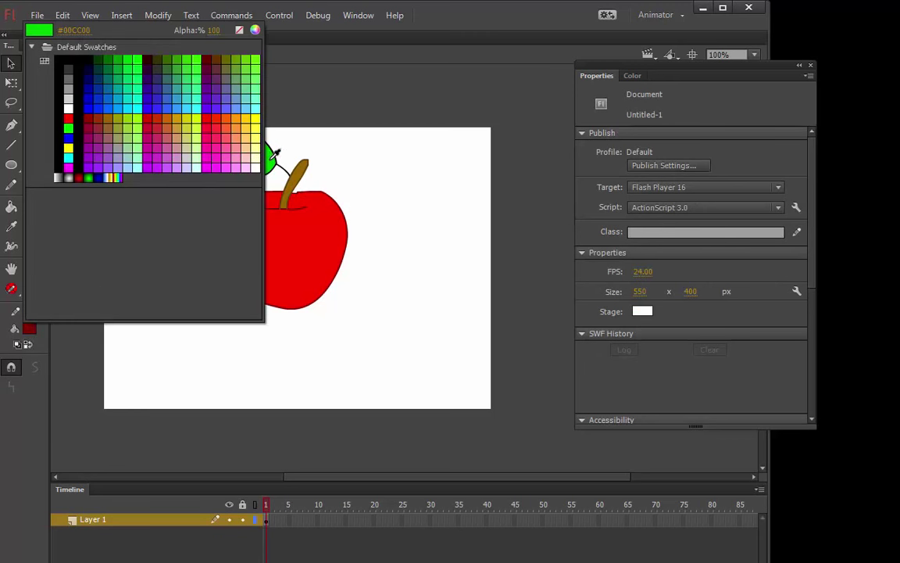
pyautogui.click(240, 134)
pyautogui.click(29, 328)
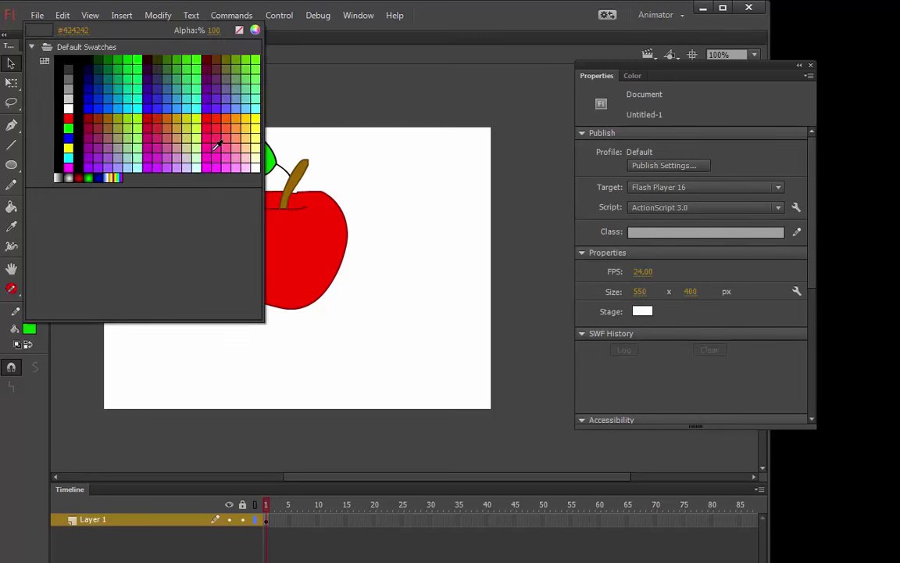
pyautogui.click(255, 31)
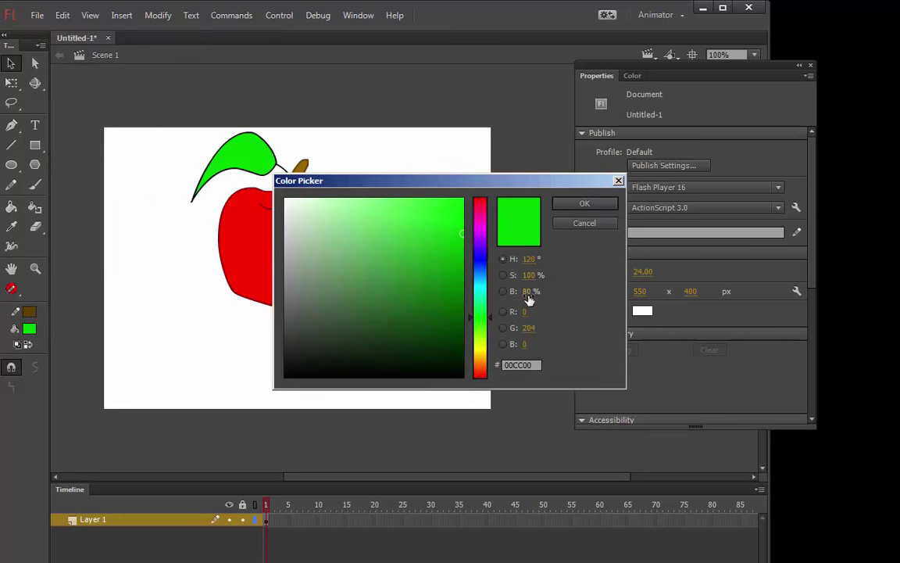
pyautogui.moveTo(530, 291); pyautogui.dragTo(508, 292)
pyautogui.click(584, 203)
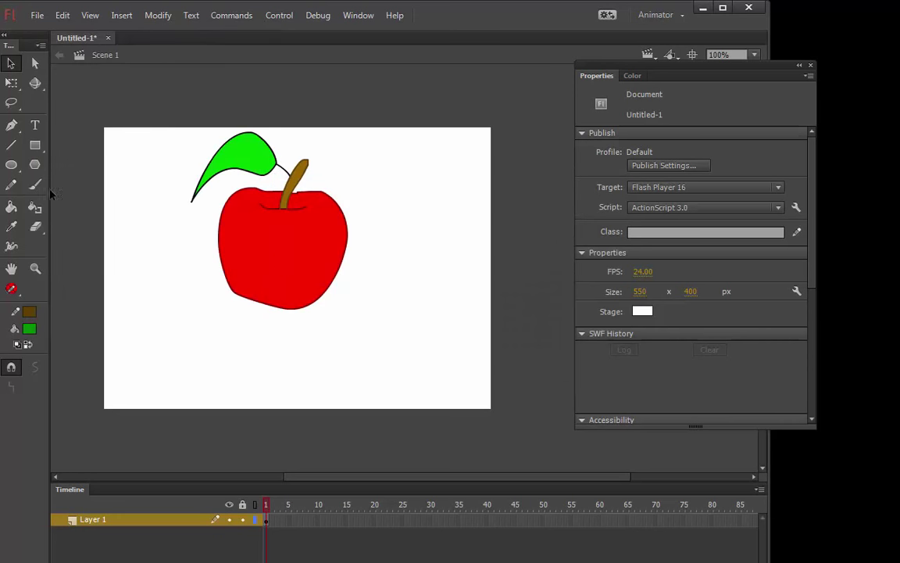
pyautogui.click(34, 207)
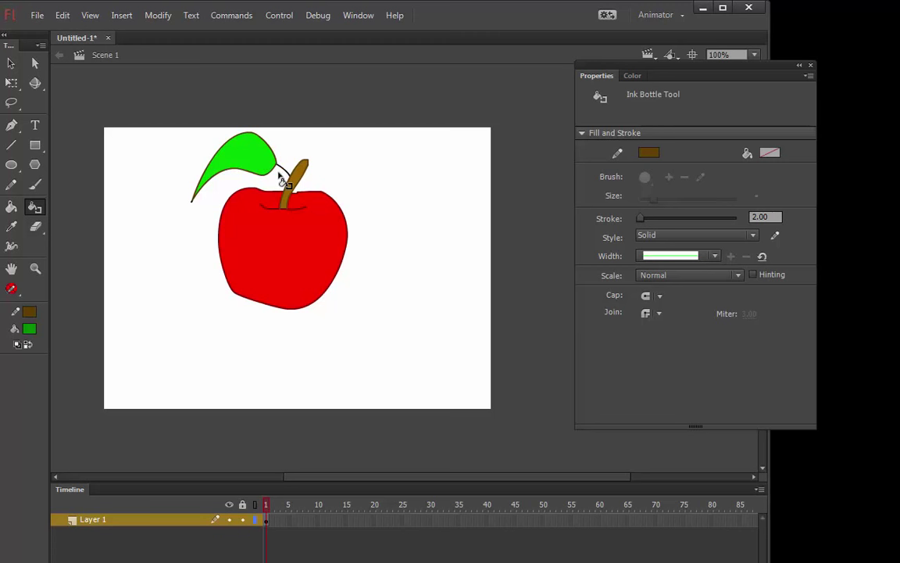
pyautogui.click(29, 344)
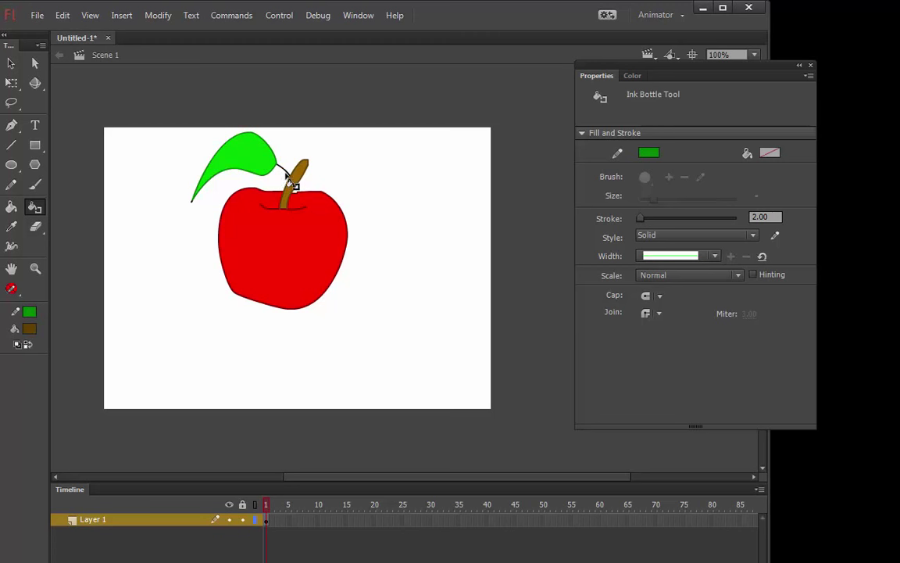
# Inspect the tiny leaf-tip stroke by selecting and deselecting it, then pick the Width tool
pyautogui.press('v')
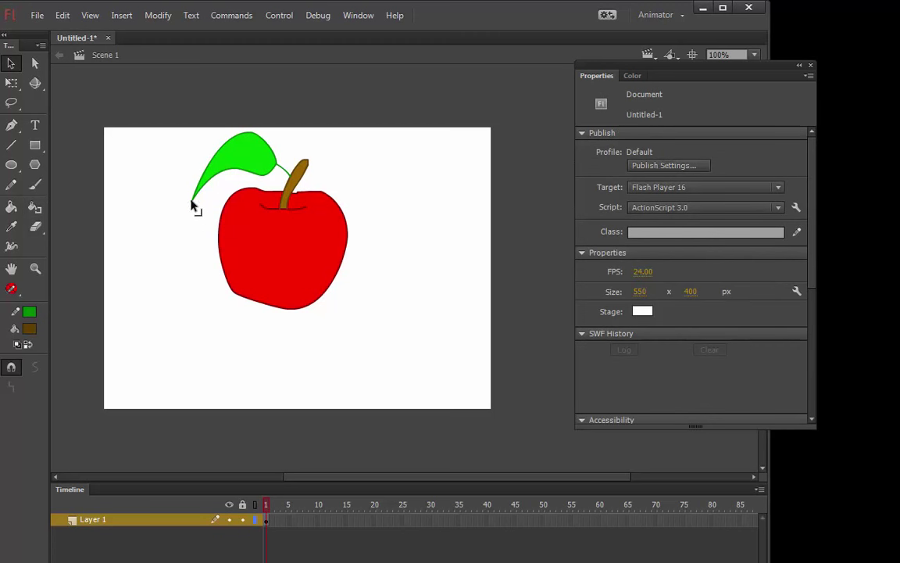
pyautogui.click(192, 203)
pyautogui.click(199, 217)
pyautogui.click(192, 205)
pyautogui.click(192, 205)
pyautogui.click(11, 245)
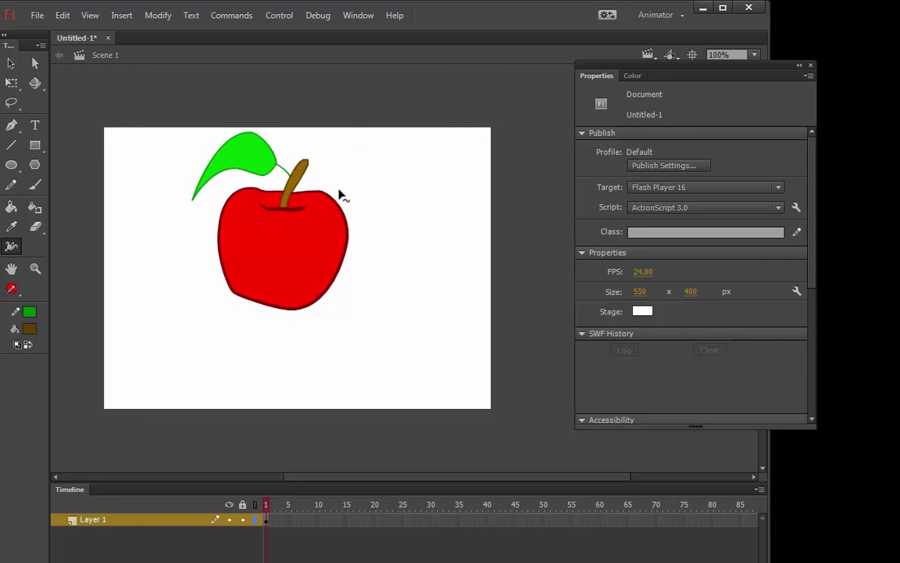
# Widen the apple's upper-right outline into a thick dark-red bulge, undoing the last adjustment
pyautogui.moveTo(346, 218); pyautogui.dragTo(350, 212)
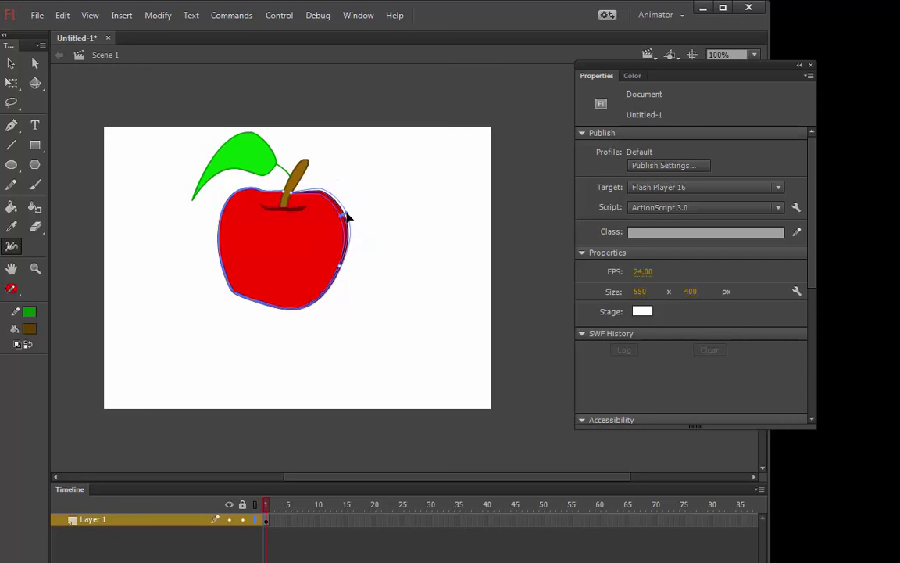
pyautogui.moveTo(350, 213); pyautogui.dragTo(350, 221)
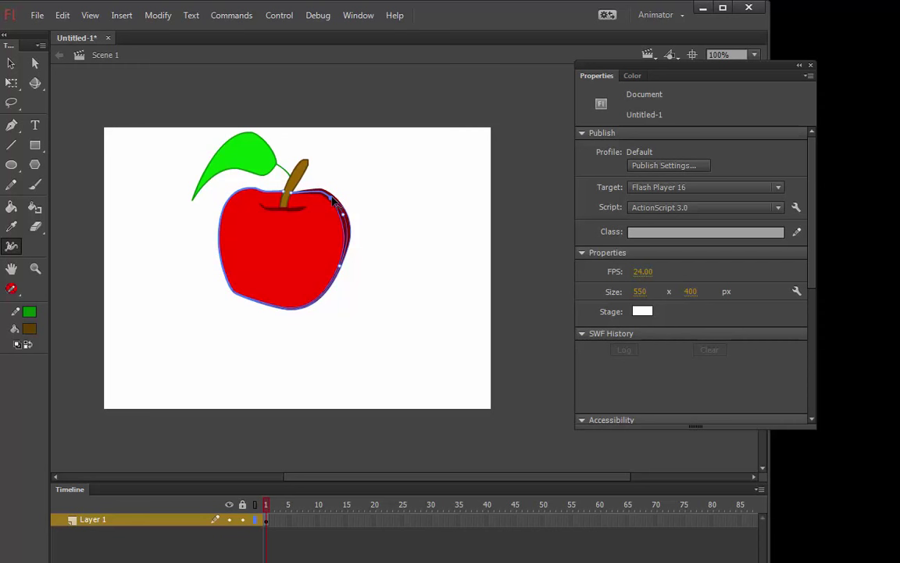
pyautogui.moveTo(334, 201); pyautogui.dragTo(353, 242)
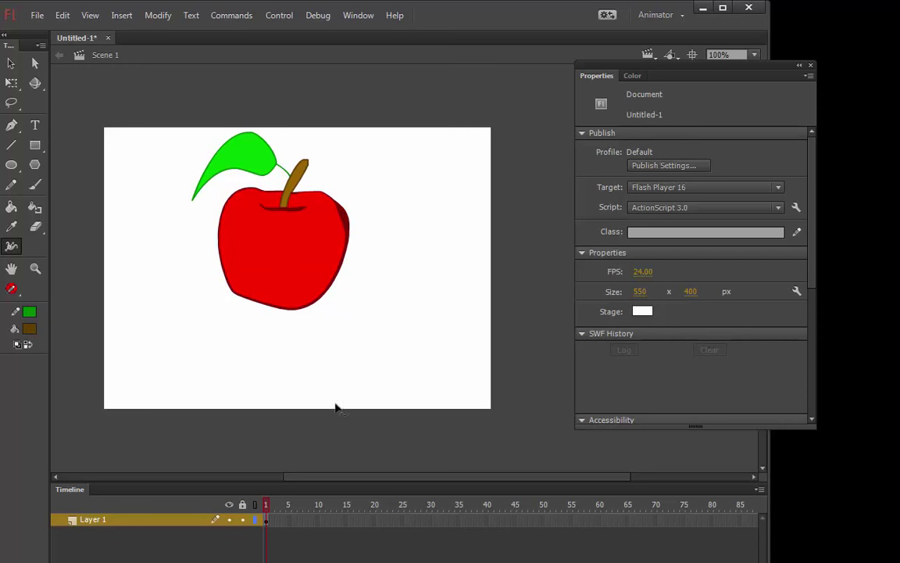
pyautogui.hotkey('ctrl', 'z')
pyautogui.hotkey('ctrl', 'z')
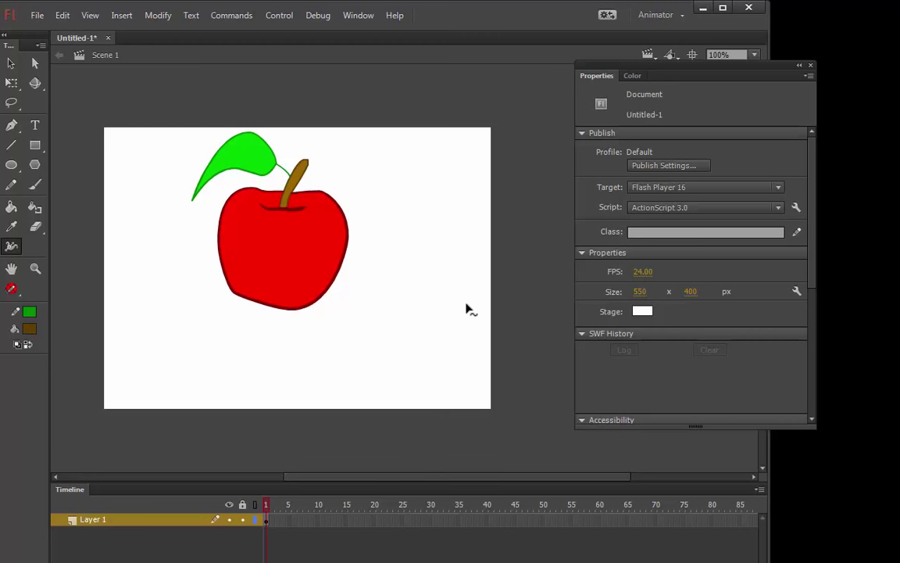
# Brush a black test curve to the right of the apple, then invoke save with Ctrl+S
pyautogui.click(35, 184)
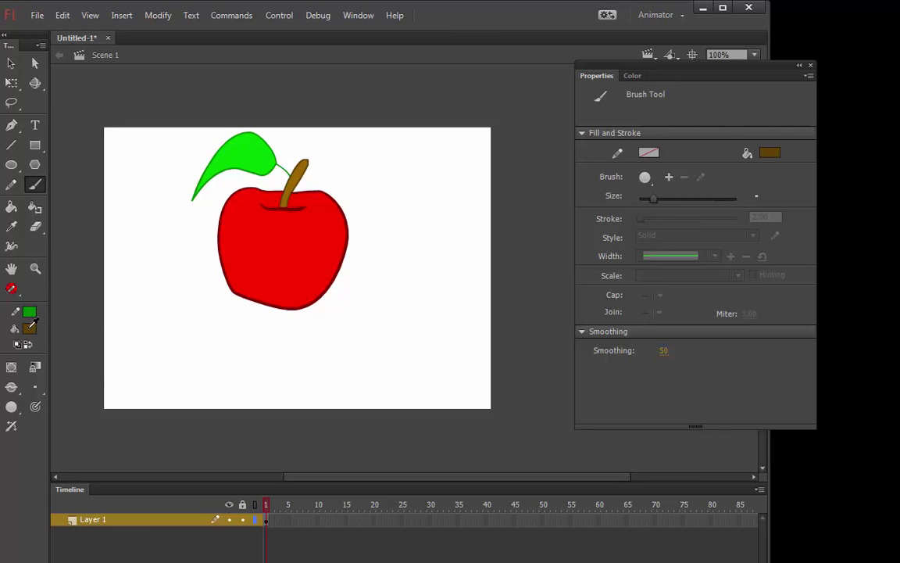
pyautogui.click(30, 327)
pyautogui.click(67, 125)
pyautogui.moveTo(364, 168)
pyautogui.mouseDown()
pyautogui.moveTo(422, 212)
pyautogui.moveTo(467, 290)
pyautogui.mouseUp()
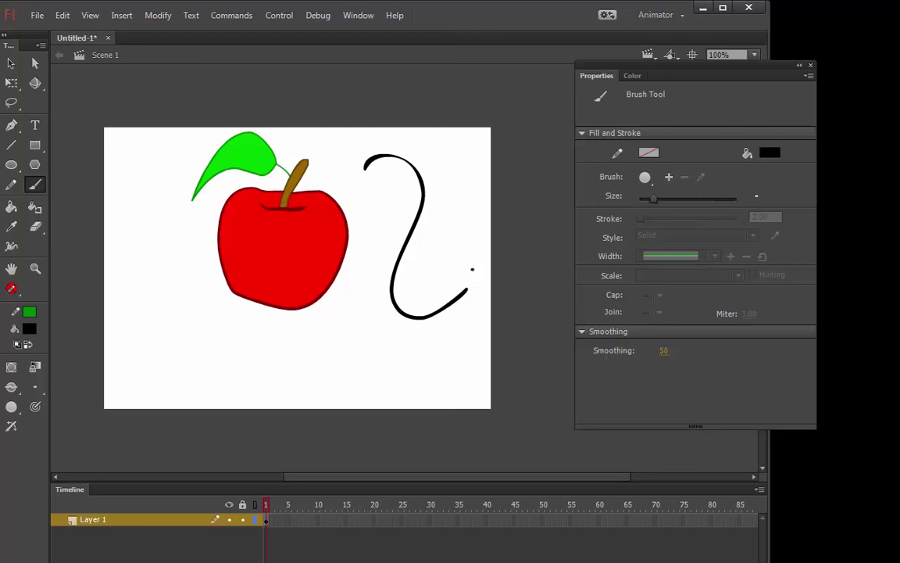
pyautogui.hotkey('ctrl', 's')
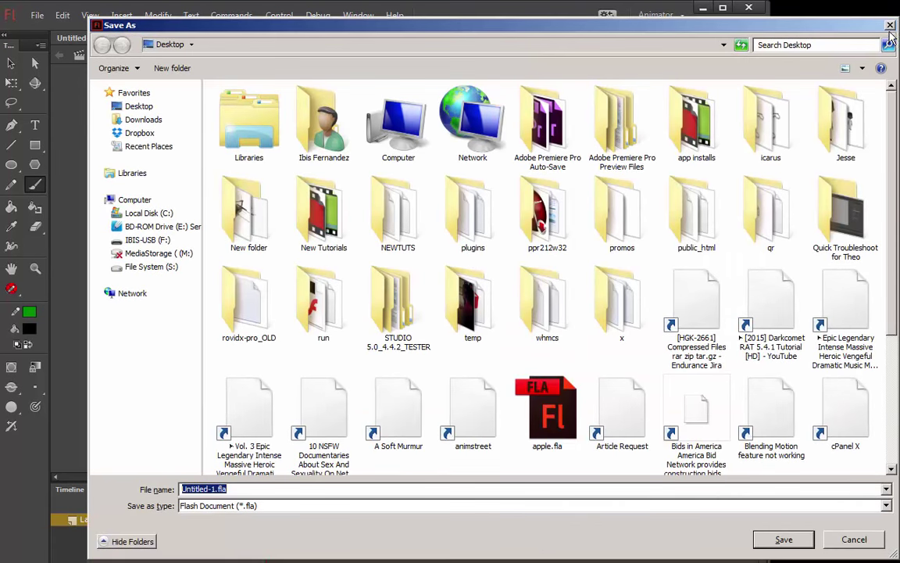
# Cancel the save dialog with Esc, then select and delete the black brush curve
pyautogui.press('Escape')
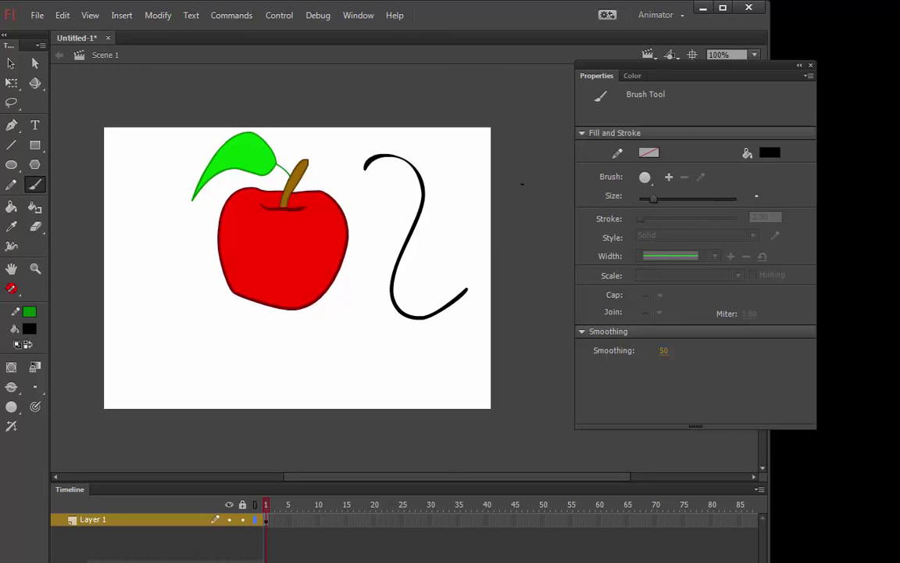
pyautogui.click(11, 62)
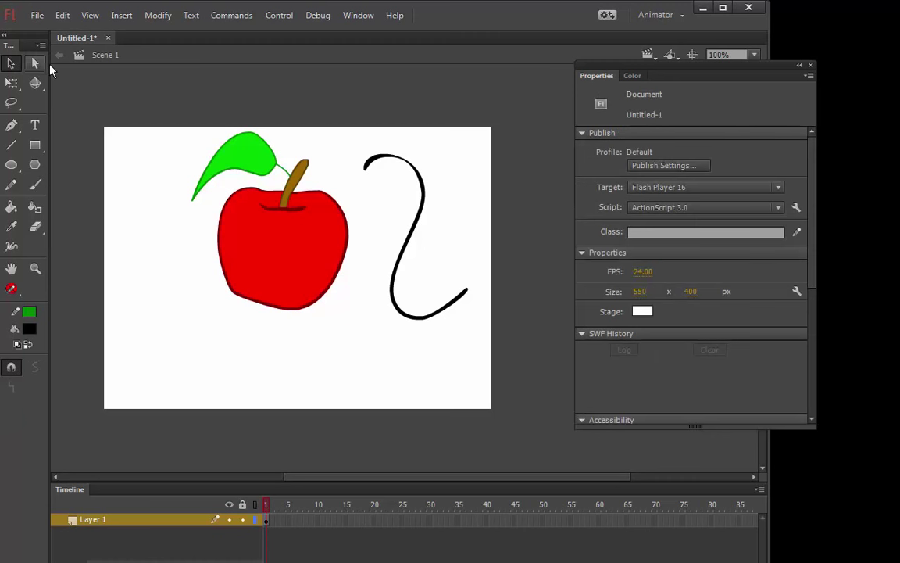
pyautogui.click(392, 168)
pyautogui.press('Delete')
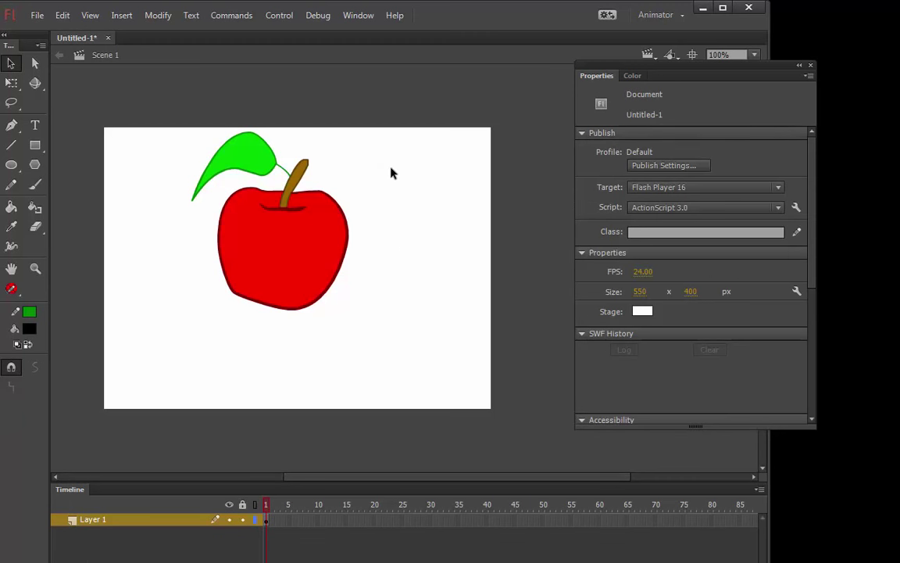